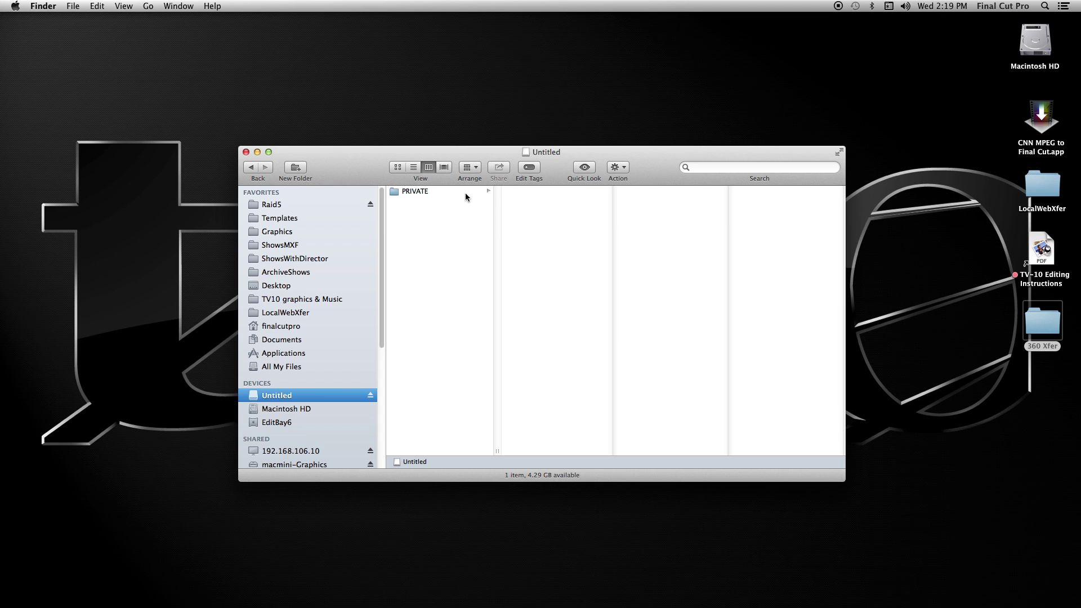
# - Select and copy all the movie clips in the Untitled card's PRIVATE > JVC > CQAV > CLIP folder
pyautogui.click(465, 192)
pyautogui.click(524, 191)
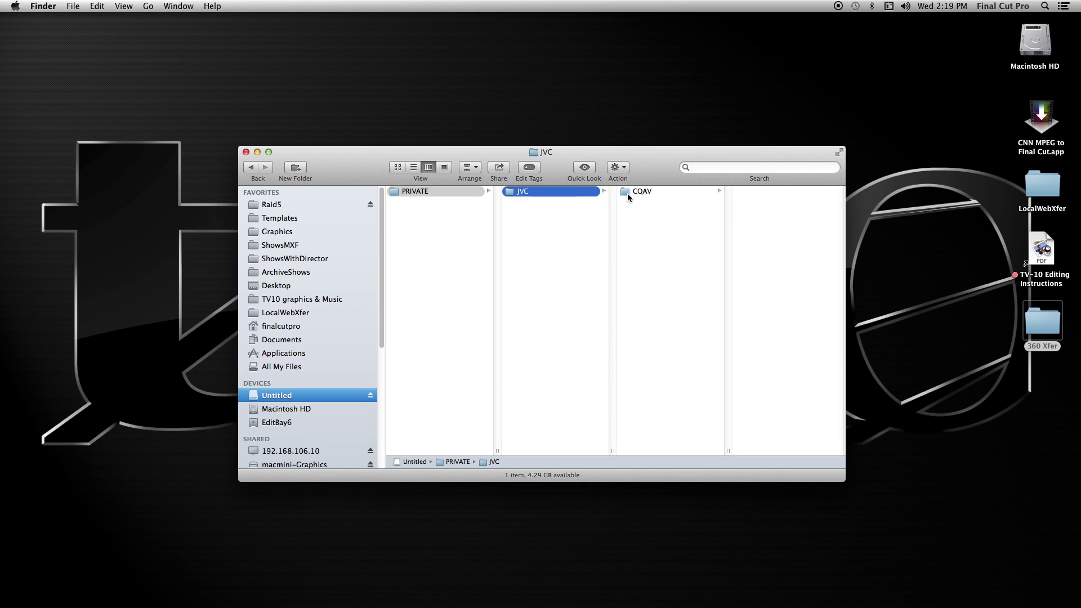
pyautogui.click(652, 194)
pyautogui.click(748, 193)
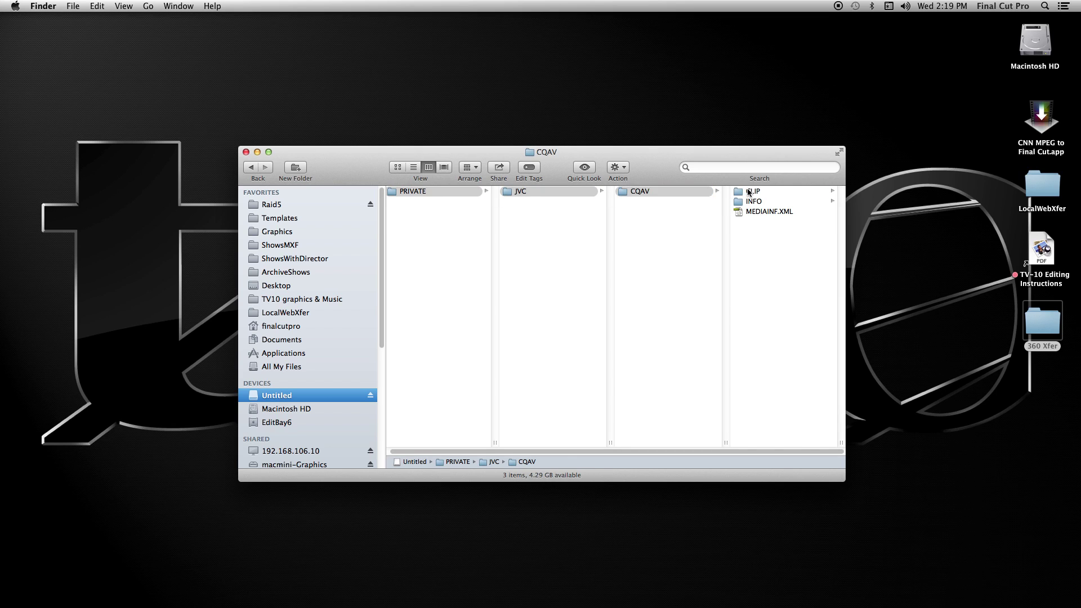
pyautogui.click(762, 192)
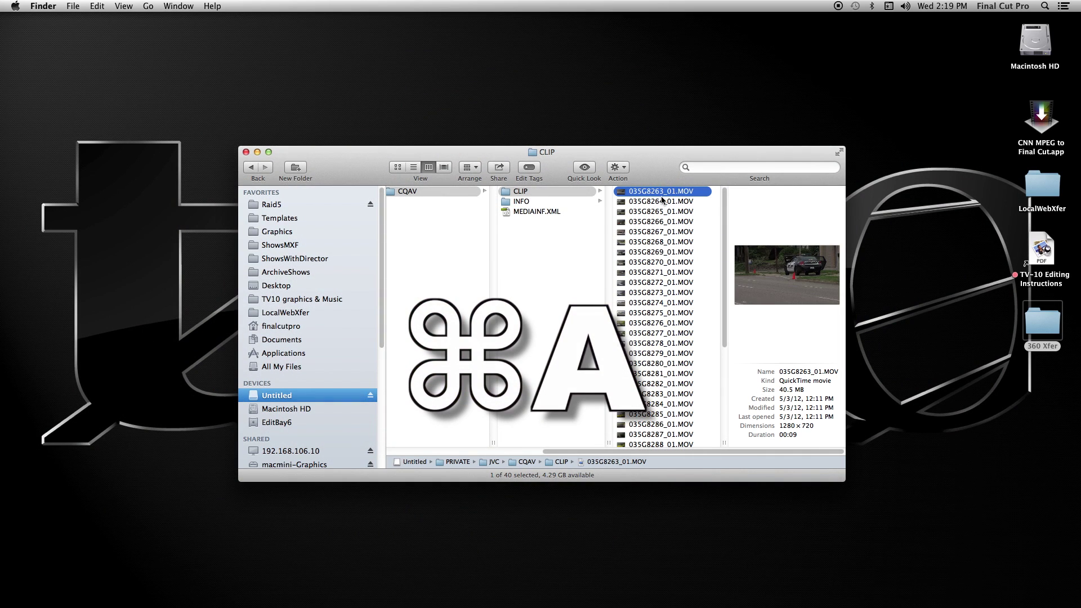
pyautogui.press('super+a')
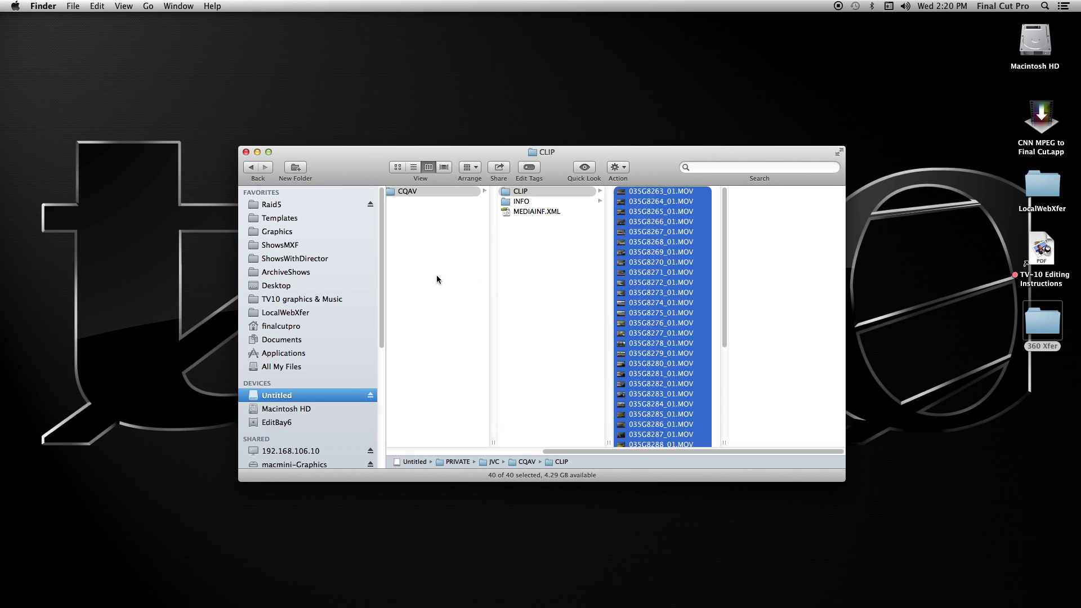
# - Create a folder named 14063001_SS inside the 01 Monday folder on Raid5
pyautogui.click(332, 207)
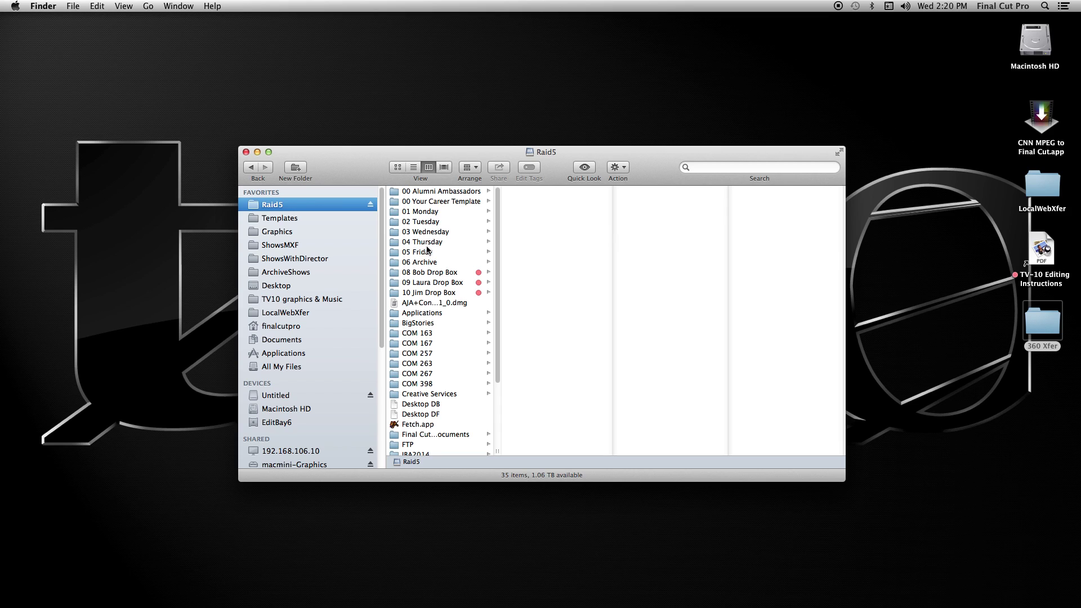
pyautogui.click(432, 212)
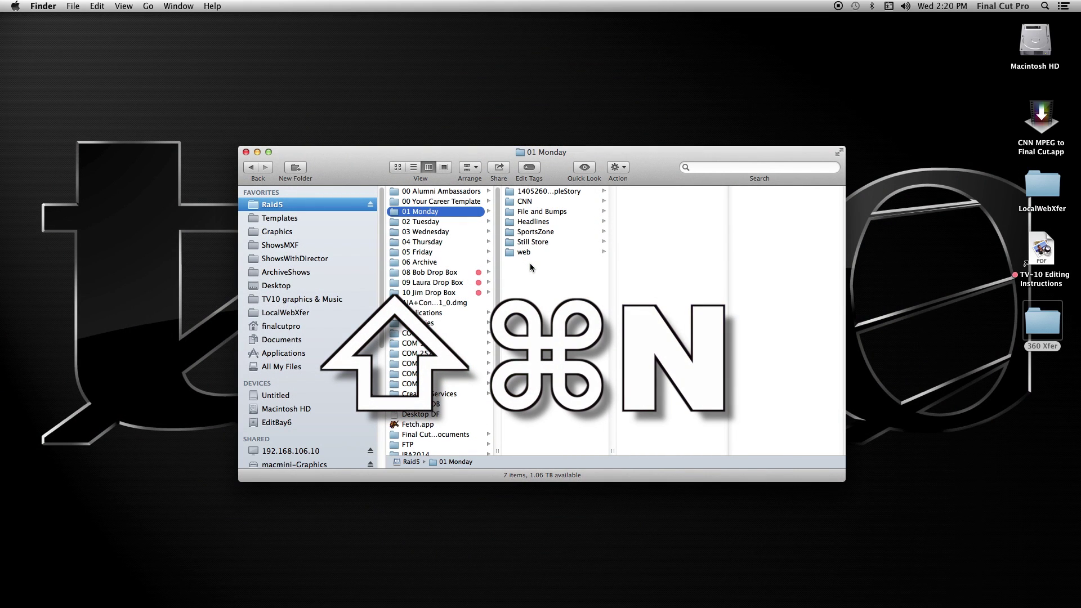
pyautogui.press('super+shift+n')
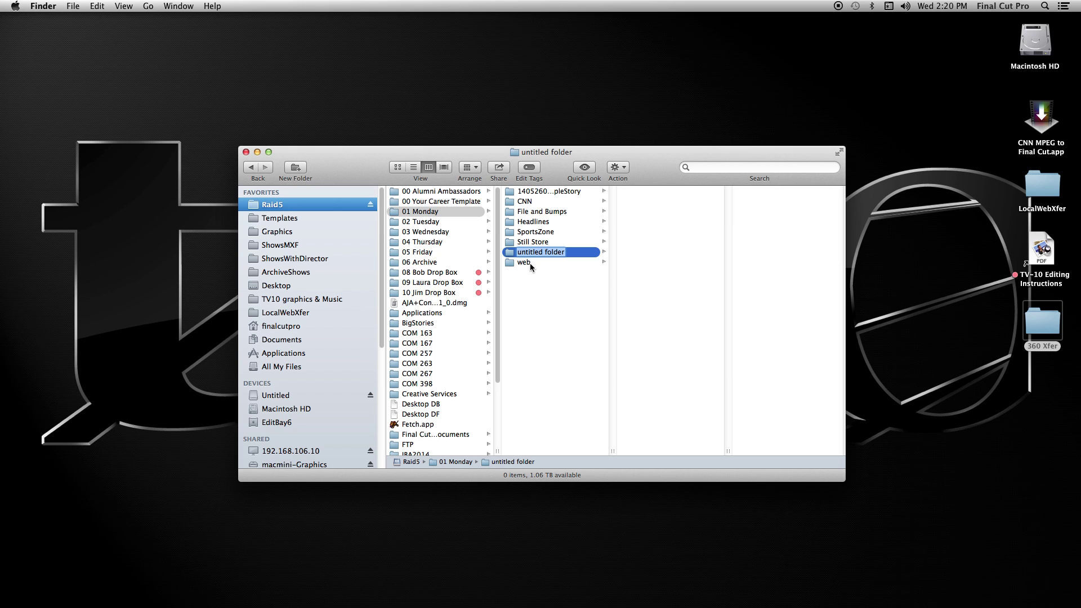
pyautogui.write('14063001_')
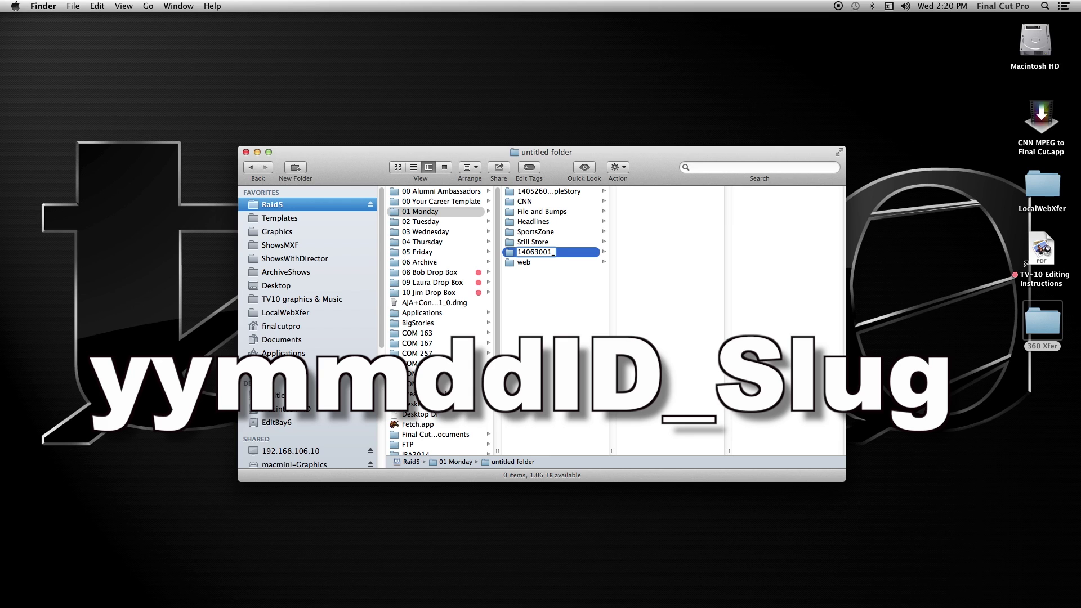
pyautogui.write('SS')
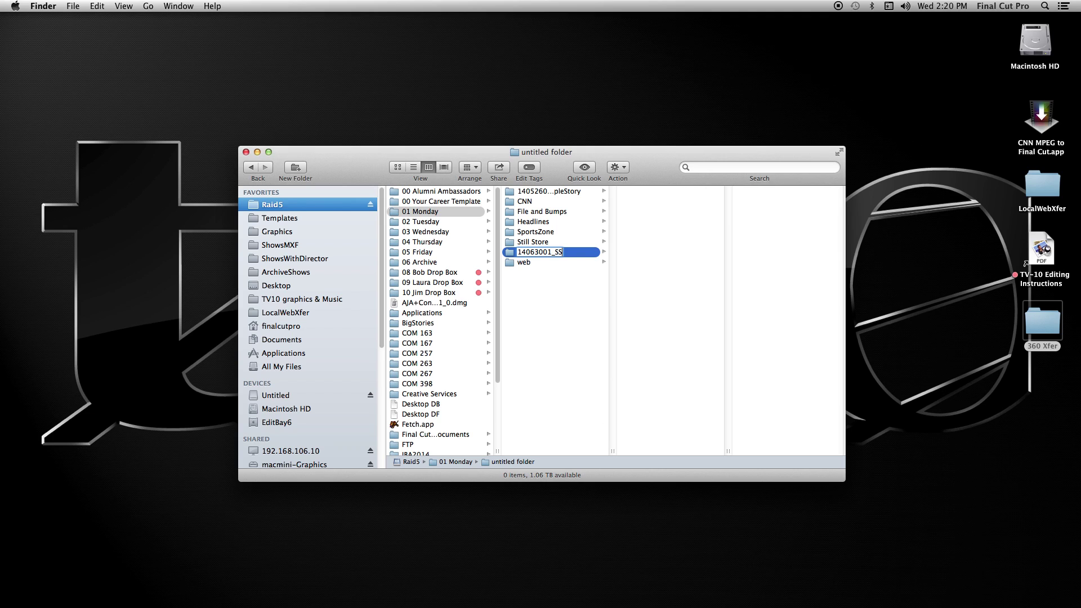
pyautogui.click(572, 308)
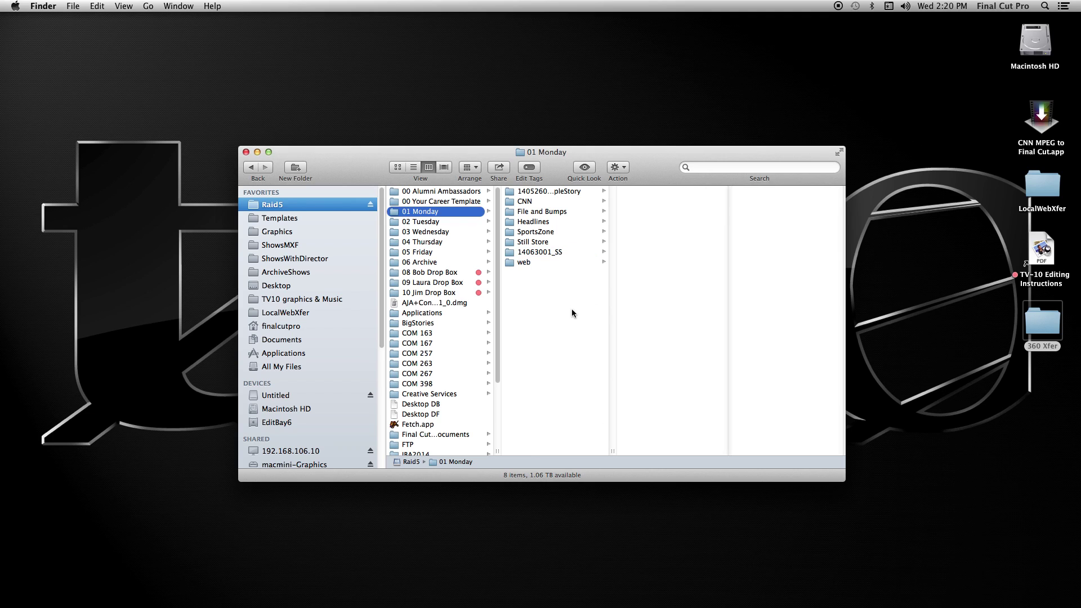
# - Paste the copied camera clips into the 14063001_SS folder
pyautogui.click(557, 202)
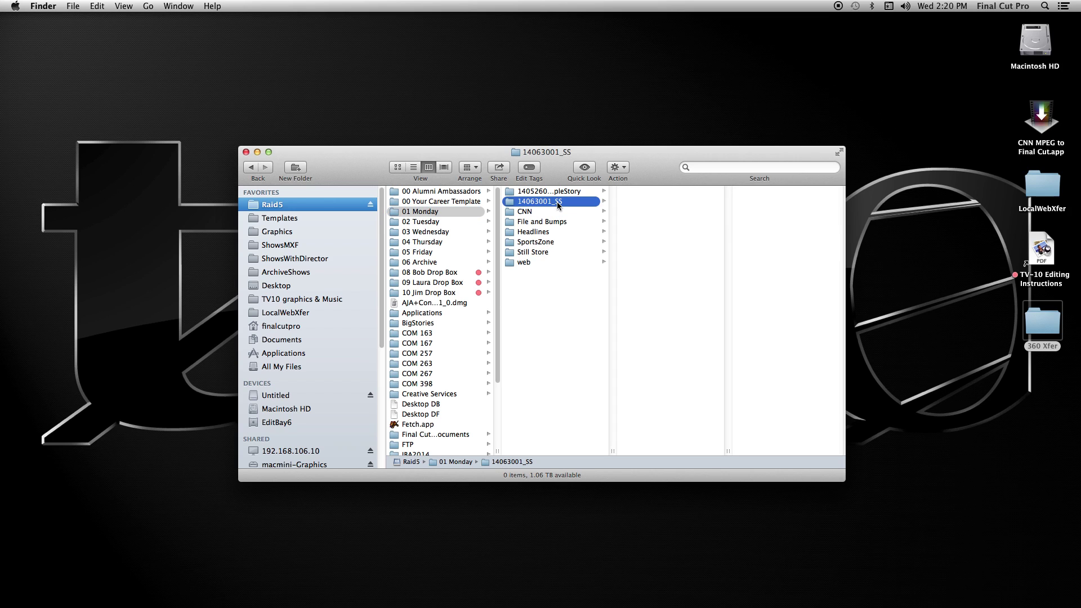
pyautogui.press('super+v')
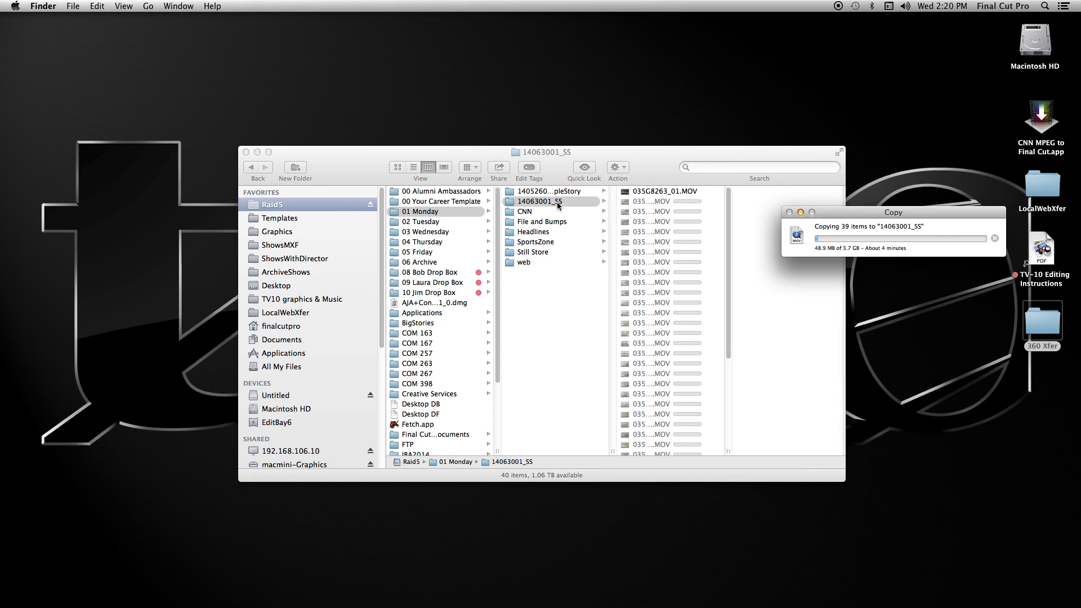
pyautogui.moveTo(465, 603)
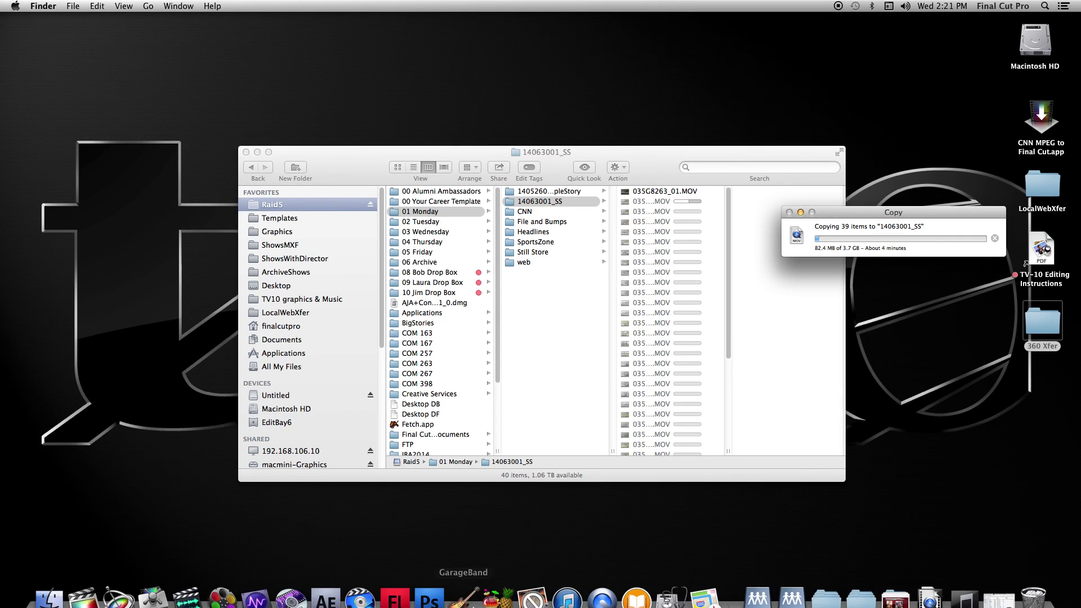
pyautogui.press('super+v')
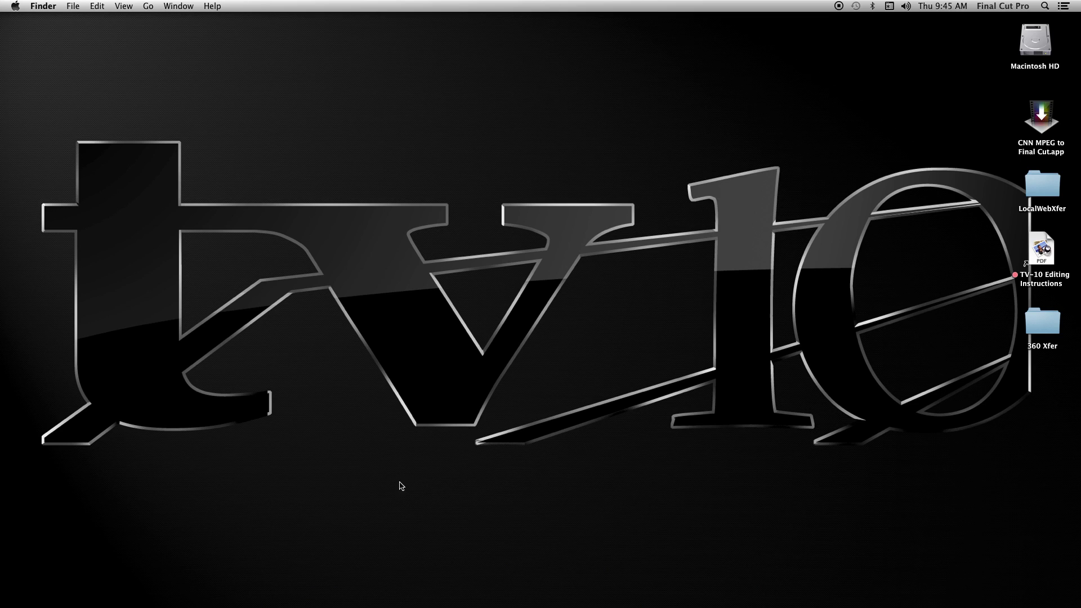
# - Switch to Final Cut Pro and create a new library named 14063001, saved in the 14063001_SS folder
pyautogui.moveTo(264, 607)
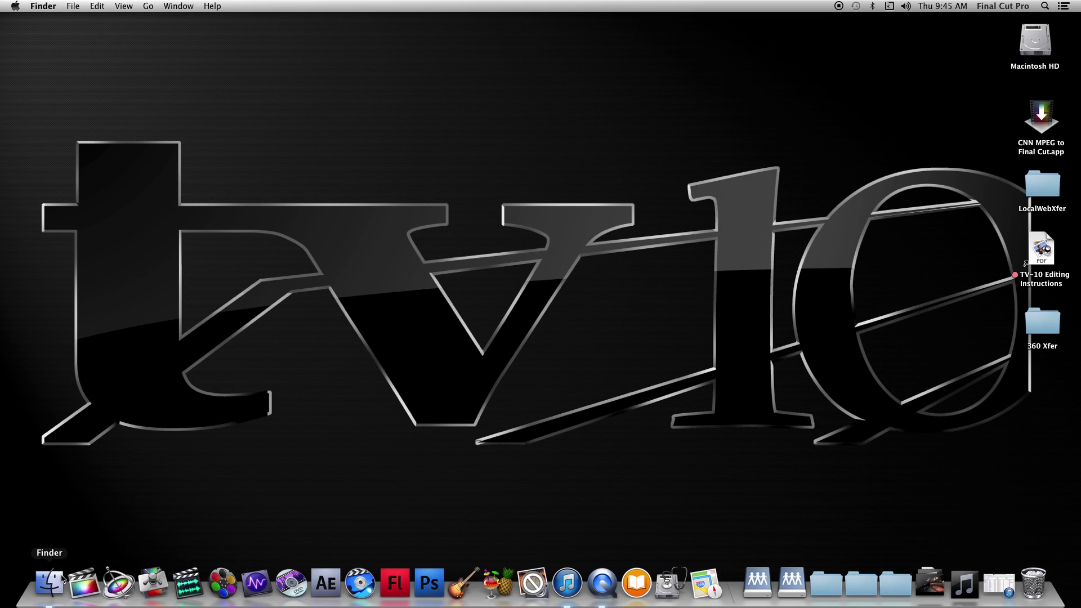
pyautogui.click(87, 590)
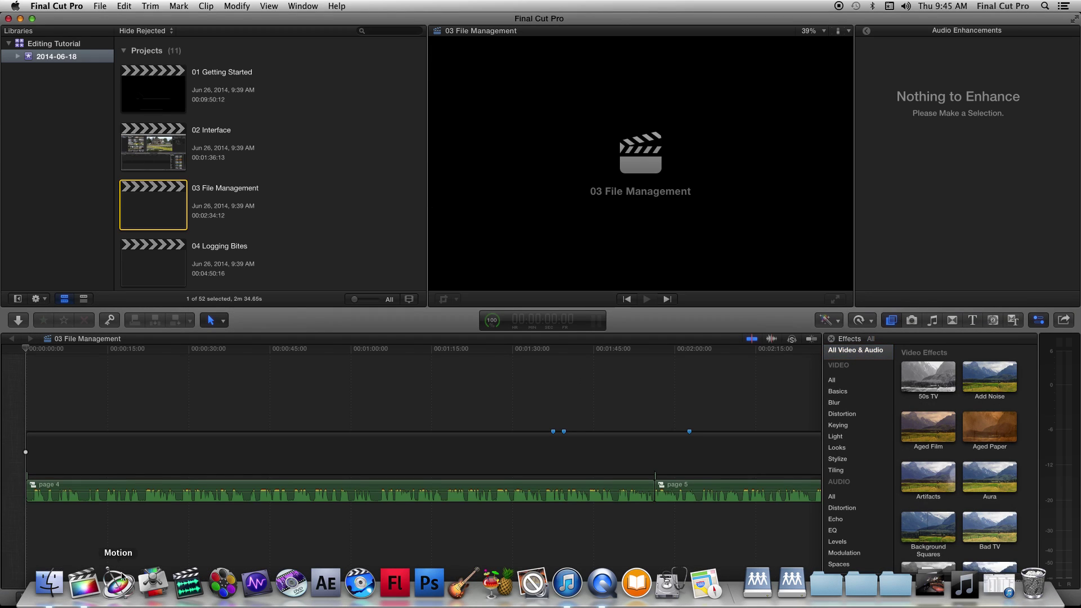
pyautogui.click(100, 6)
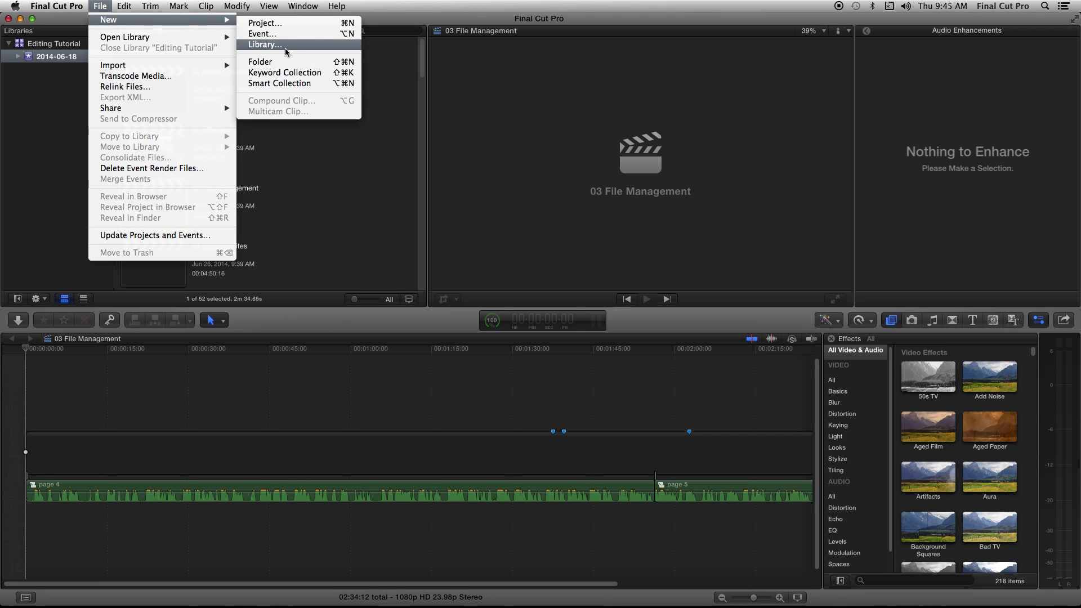
pyautogui.click(285, 43)
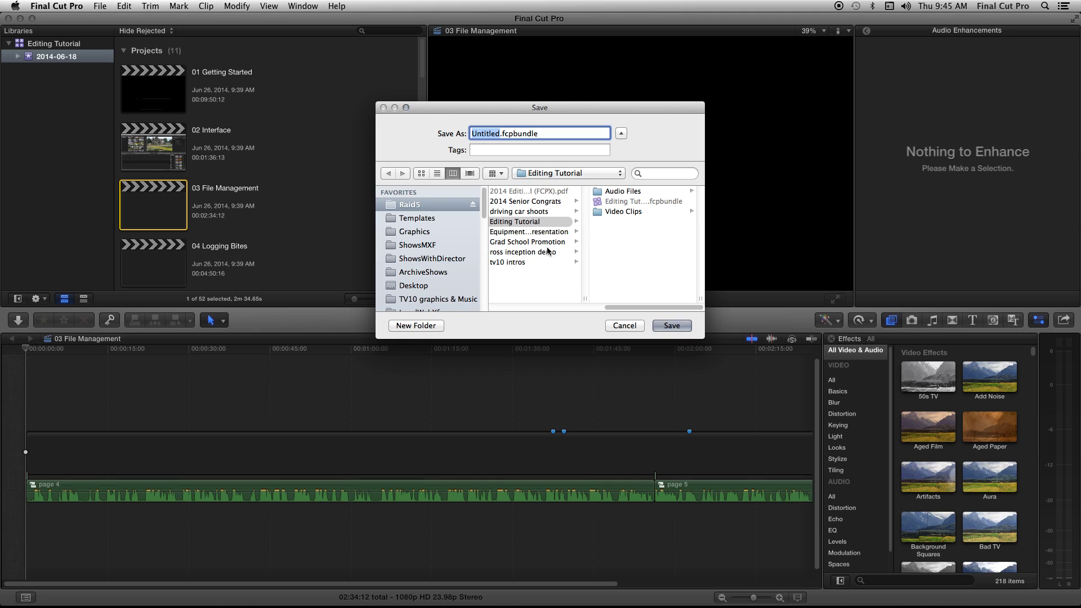
pyautogui.moveTo(629, 305); pyautogui.dragTo(614, 305)
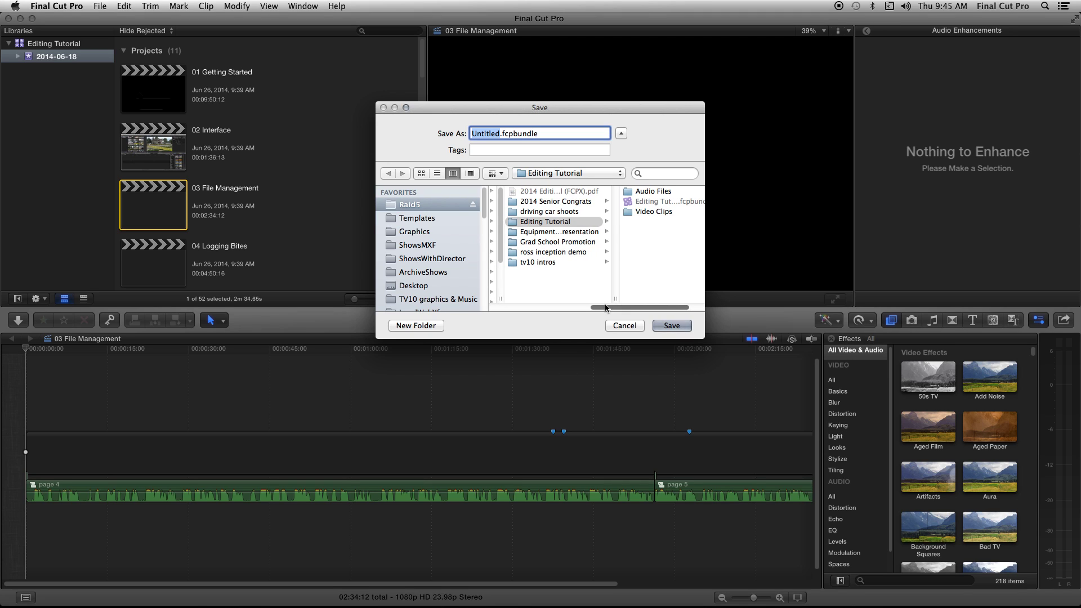
pyautogui.click(512, 201)
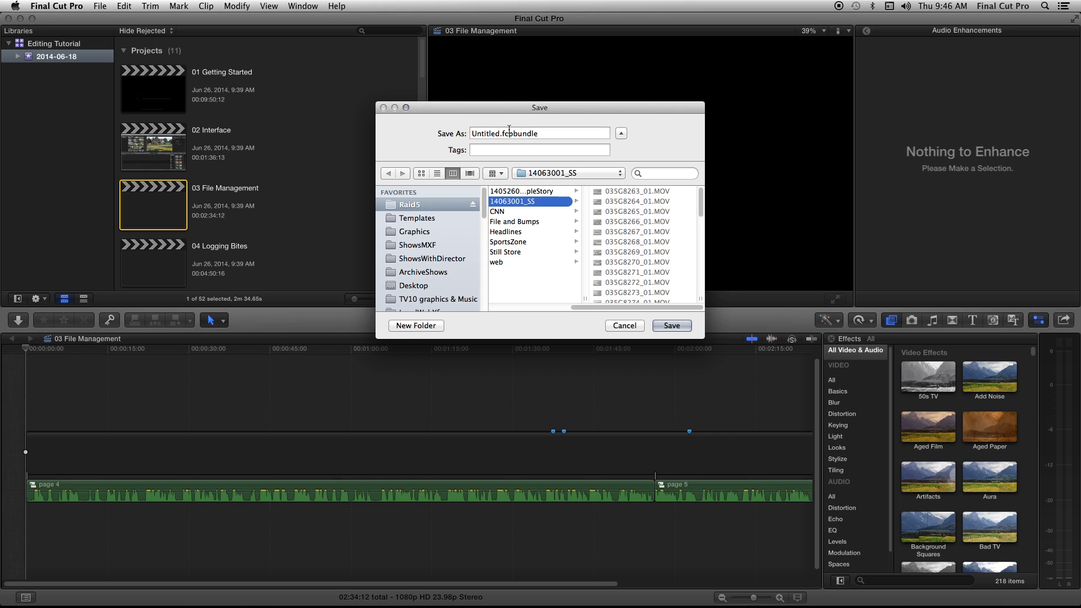
pyautogui.moveTo(501, 133); pyautogui.dragTo(471, 134)
pyautogui.write('14')
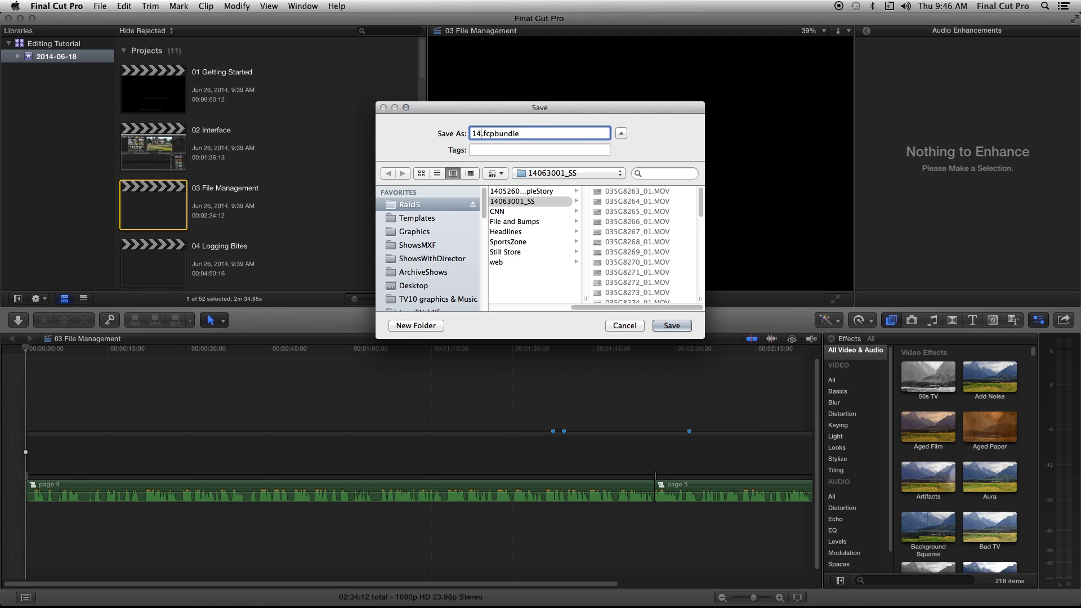
pyautogui.write('06')
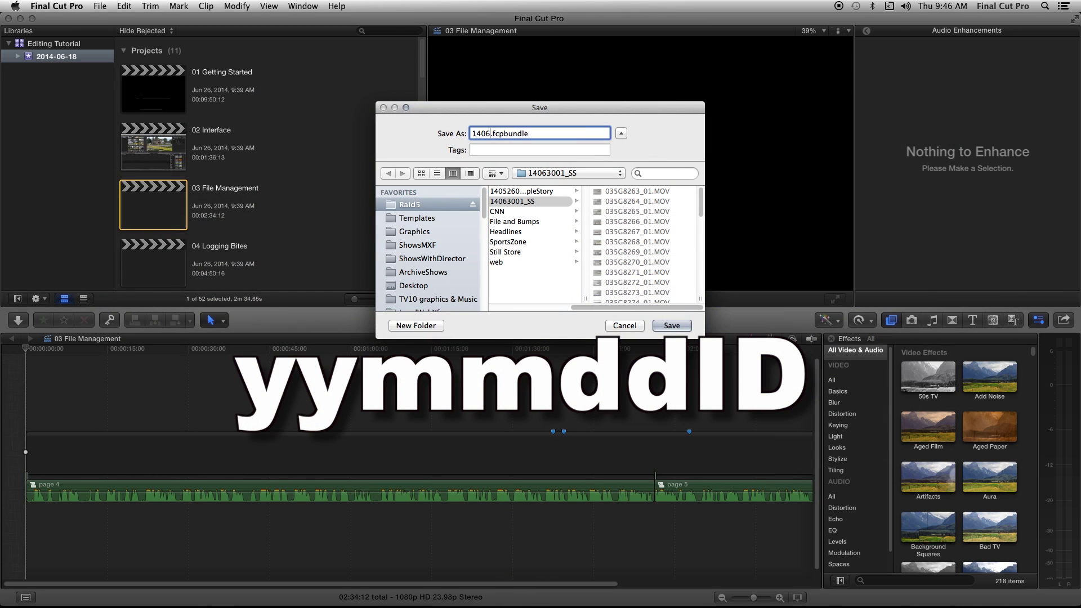
pyautogui.write('3001')
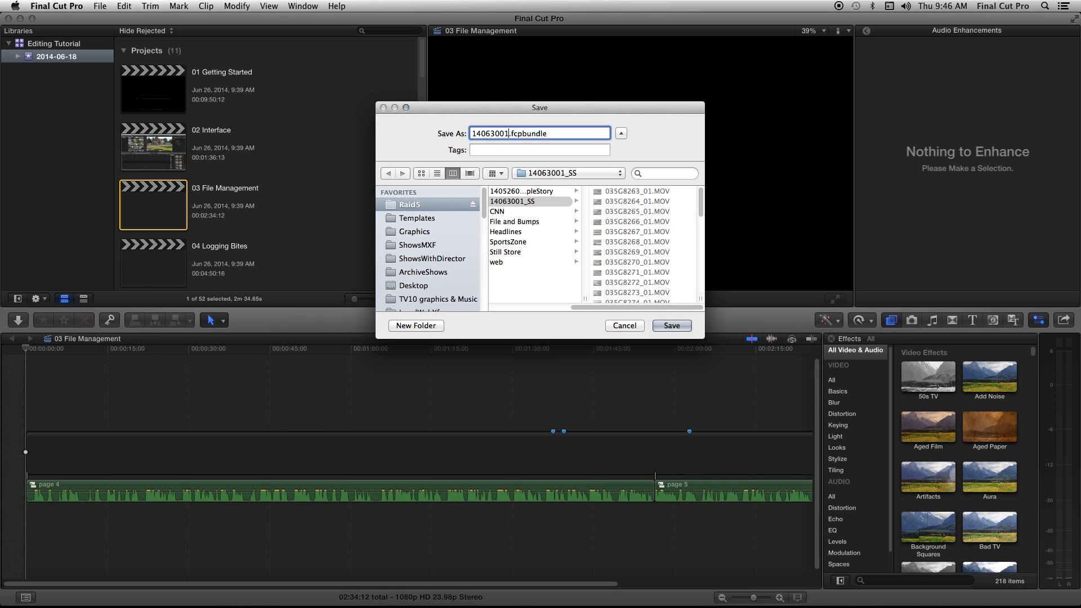
pyautogui.click(671, 326)
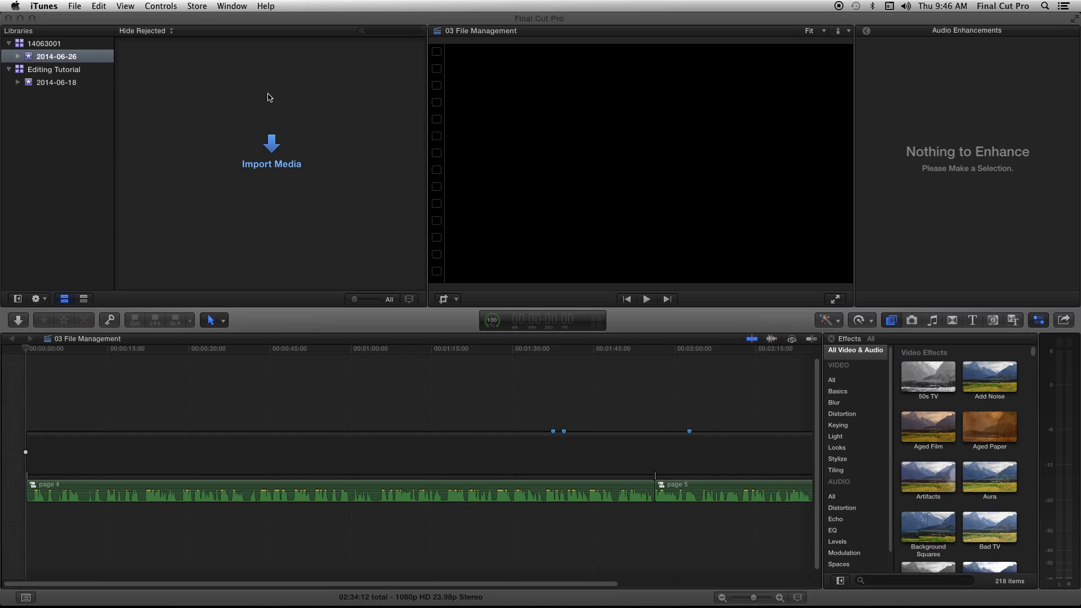
# - Rename the default event in the 14063001 library as 14063001
pyautogui.click(68, 58)
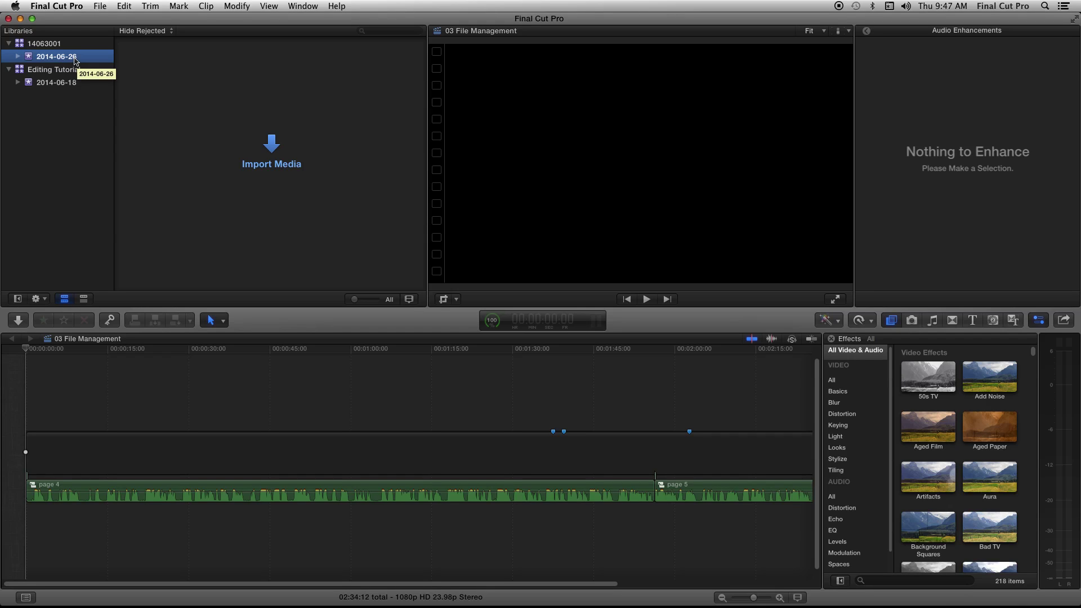
pyautogui.click(74, 61)
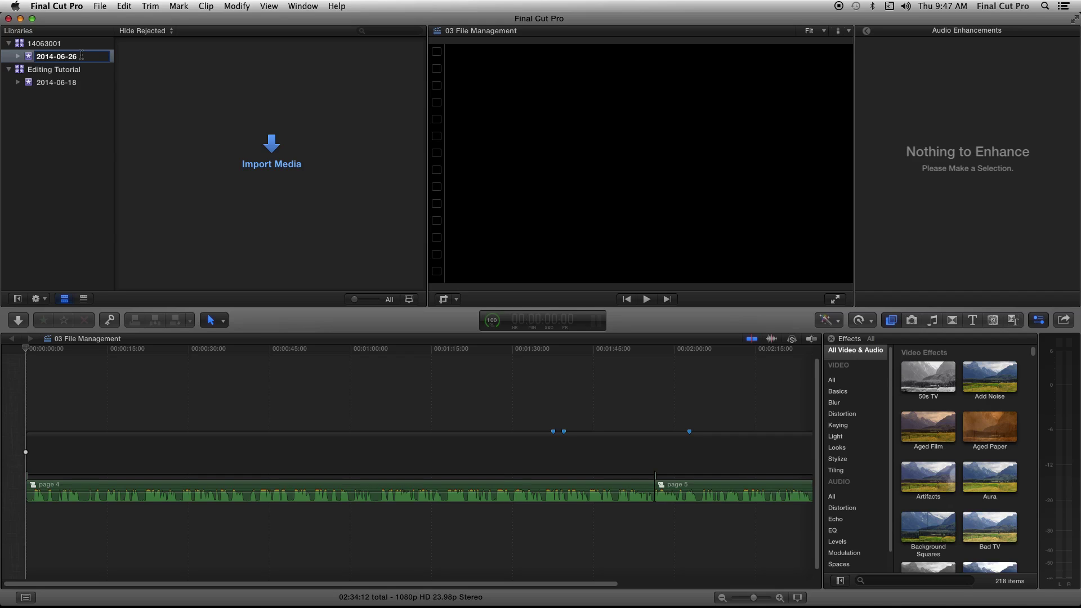
pyautogui.press('super+a')
pyautogui.write('14063001')
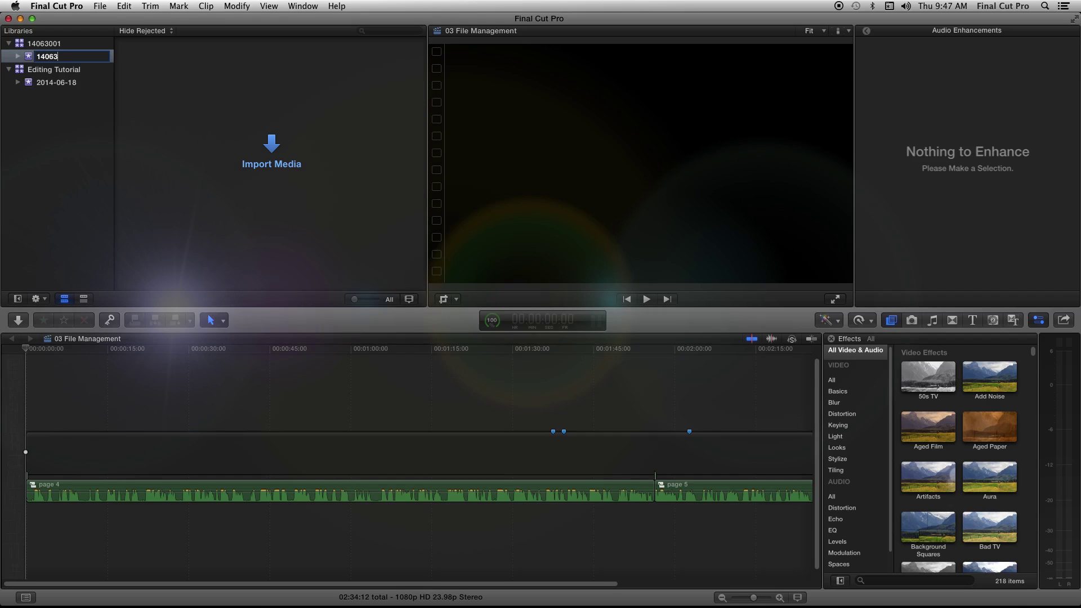
pyautogui.press('Return')
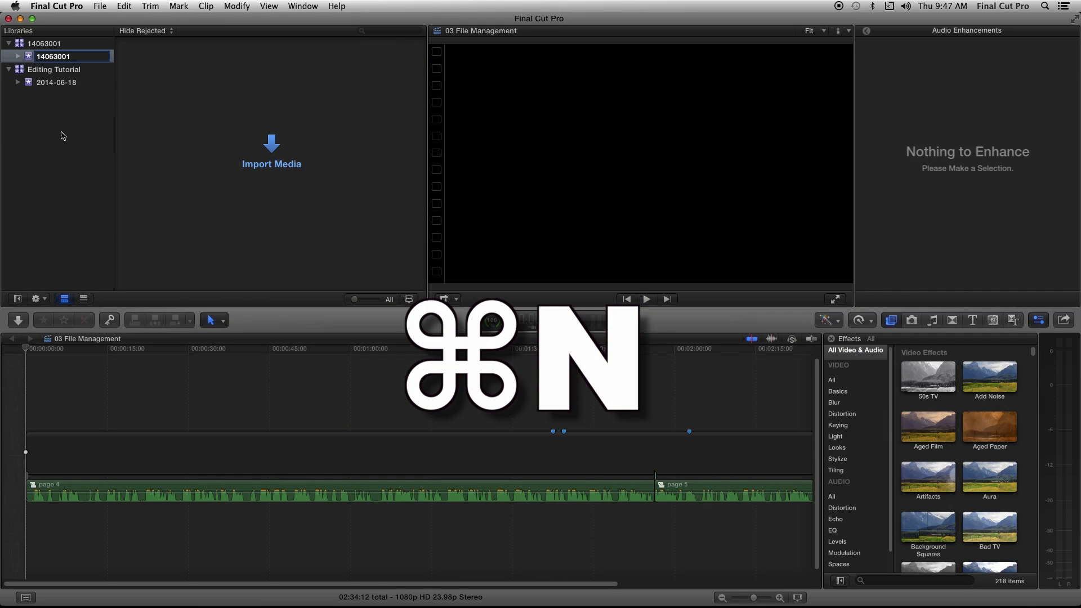
# - Set up a new project named 14063001 in the 14063001 event
pyautogui.click(100, 6)
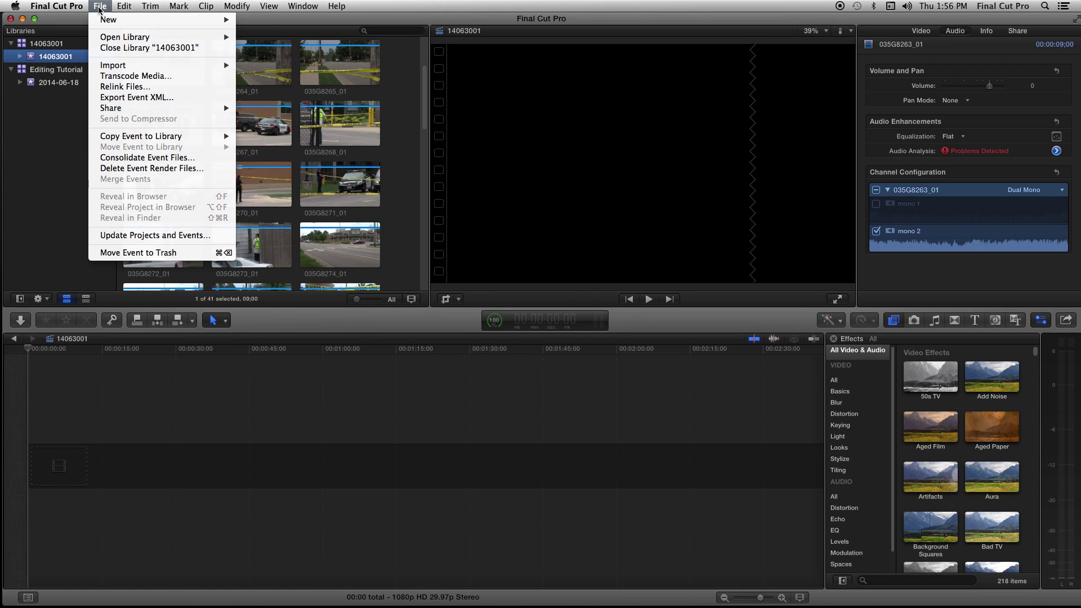
pyautogui.moveTo(140, 20)
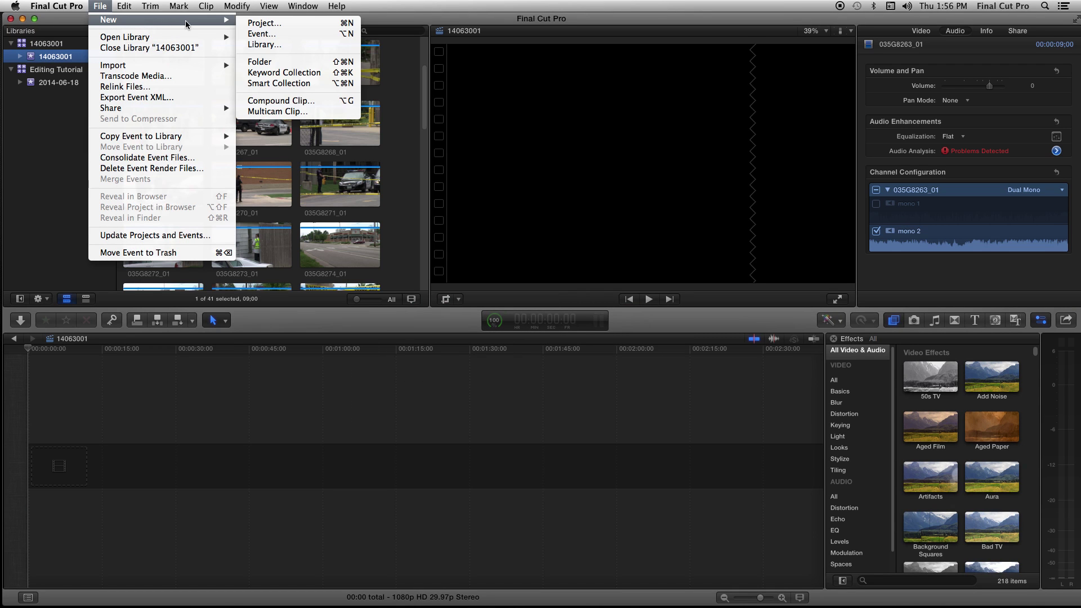
pyautogui.click(257, 23)
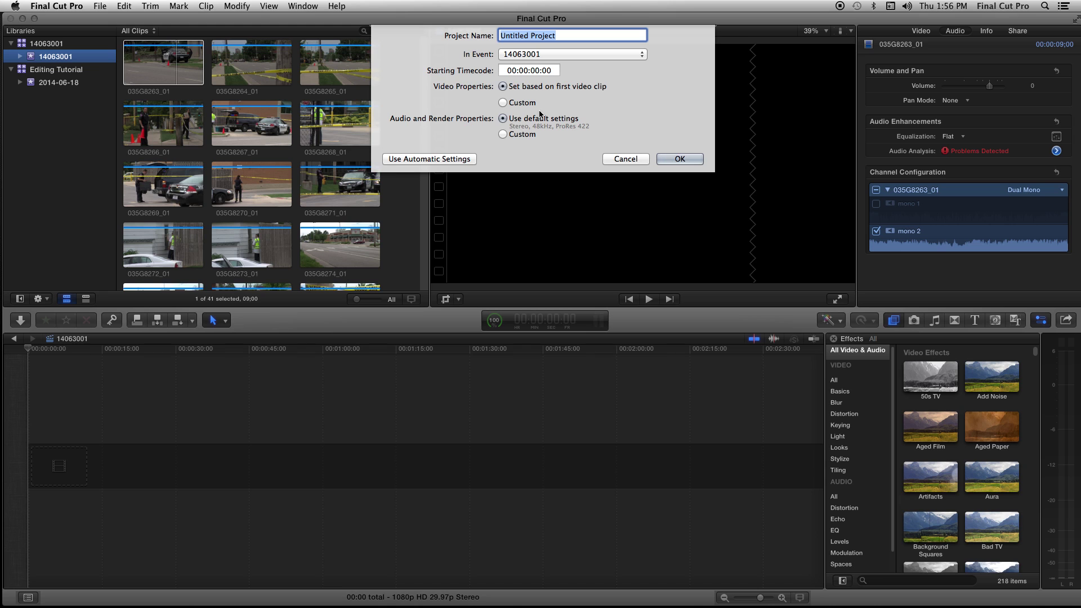
pyautogui.write('14')
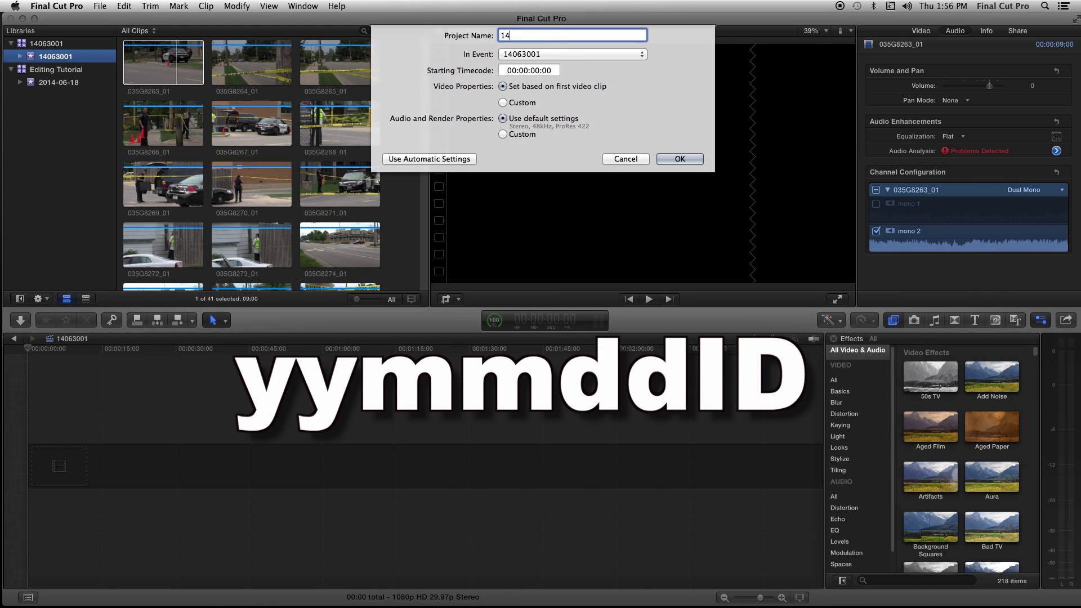
pyautogui.write('06300')
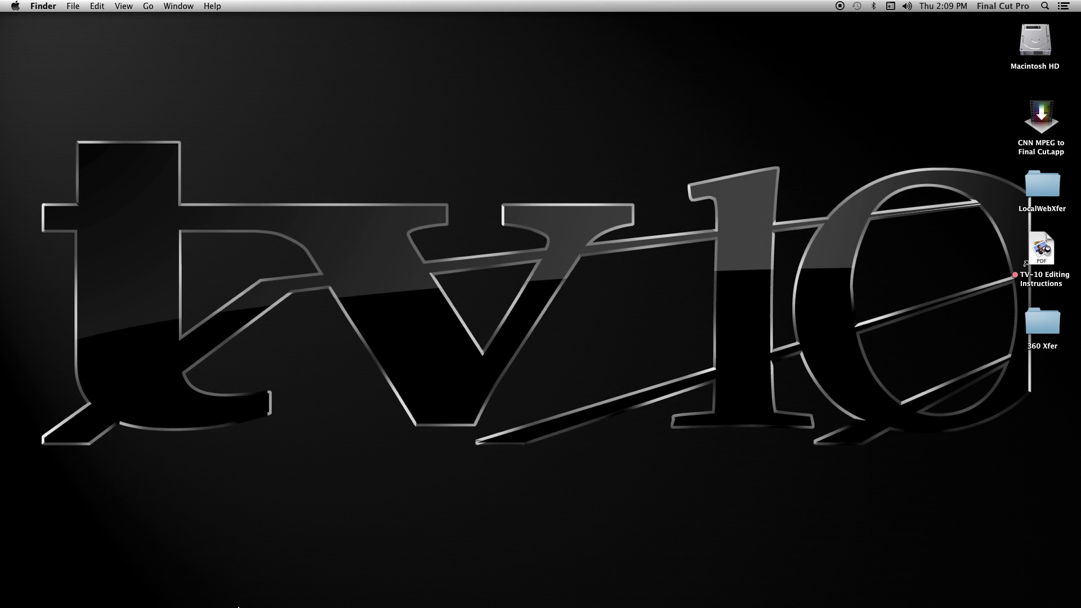
# - Switch to a Finder window and eject the Untitled camera card
pyautogui.moveTo(239, 605)
pyautogui.click(47, 588)
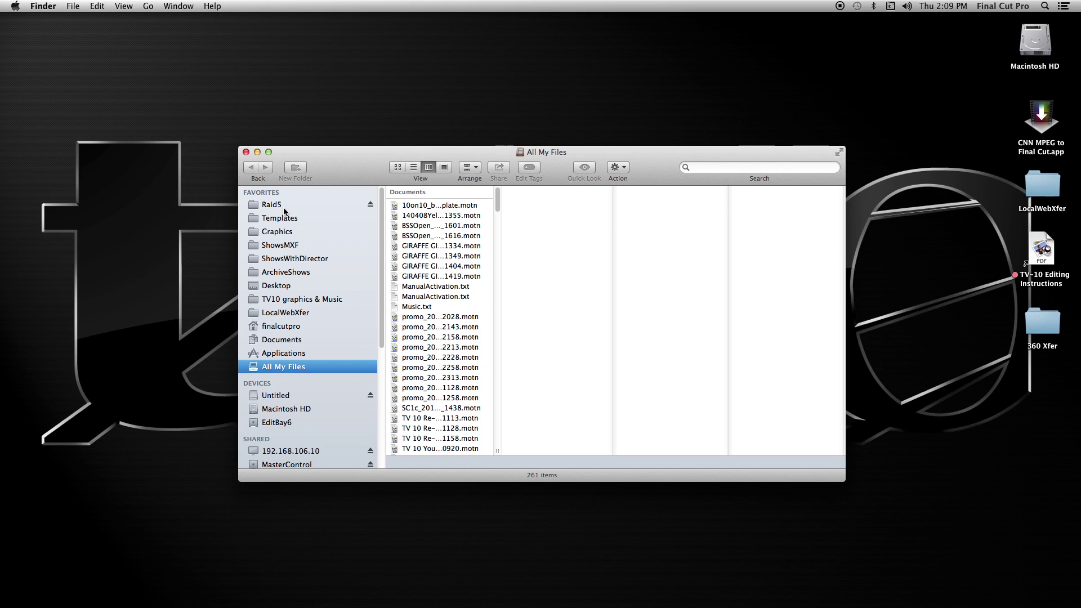
pyautogui.click(370, 396)
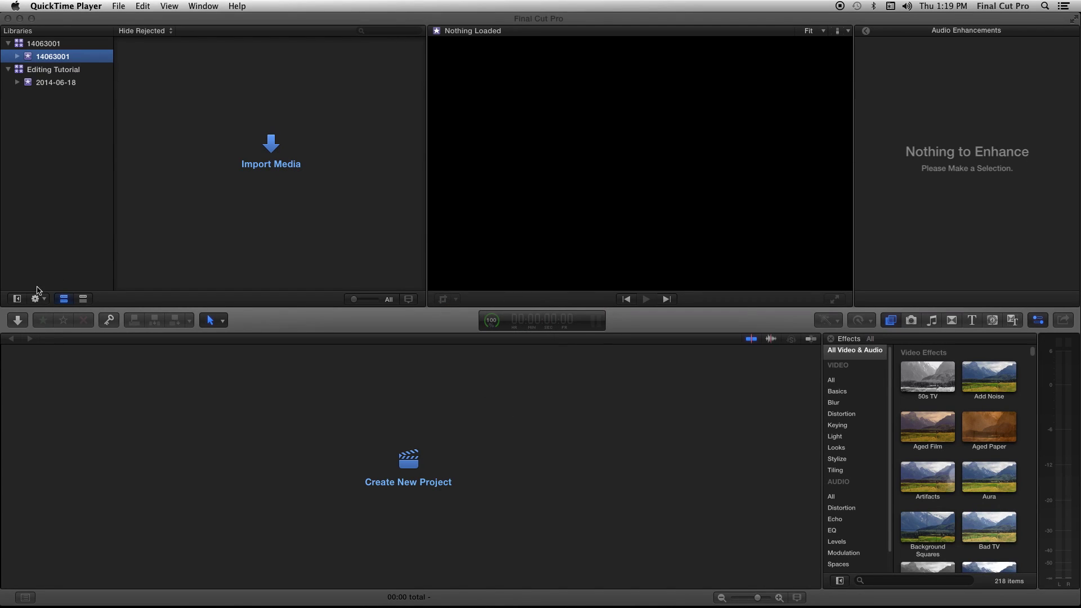
# - Switch to Final Cut Pro and choose the 14063001_SS folder in 01 Monday on Raid5 for media import
pyautogui.click(16, 322)
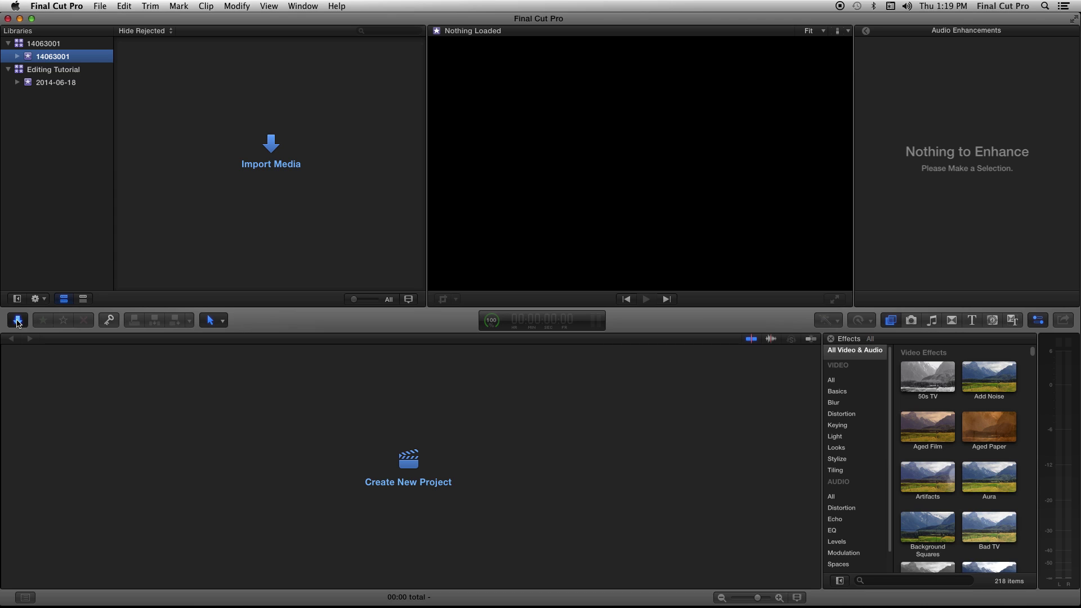
pyautogui.press('super+i')
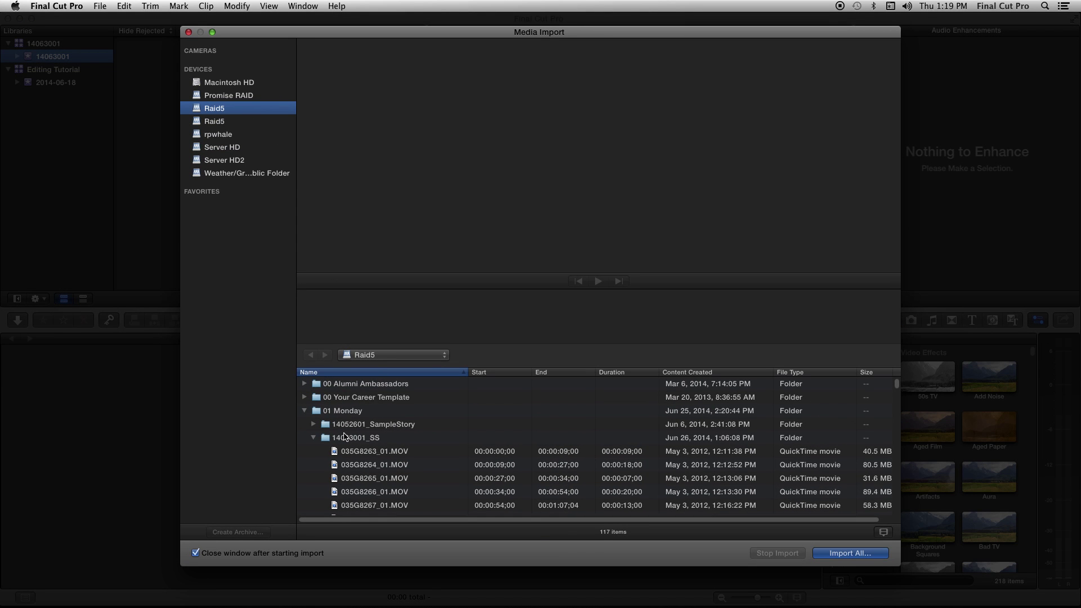
pyautogui.click(345, 439)
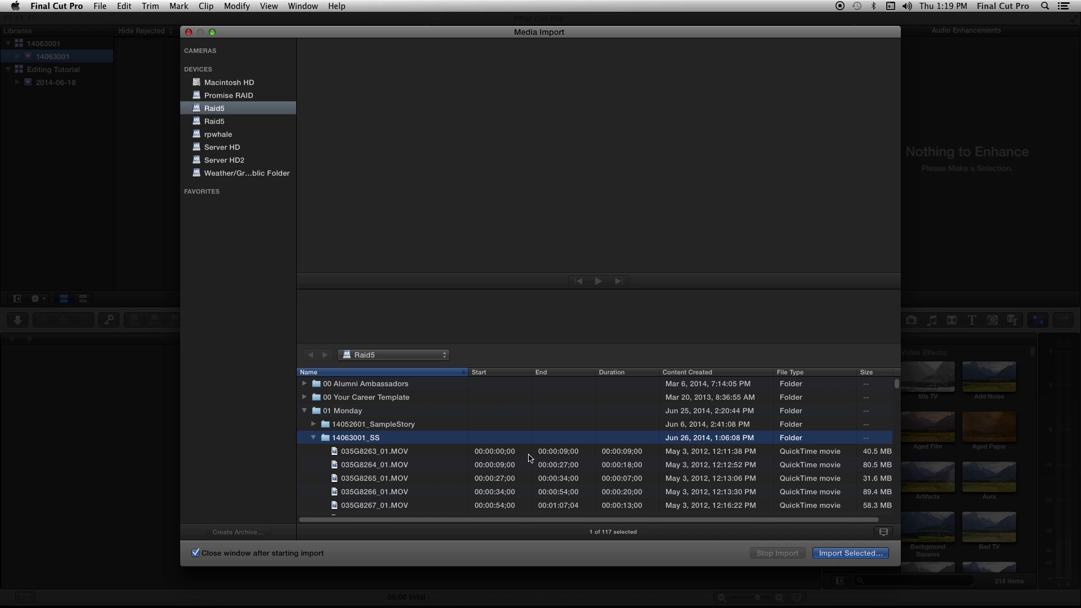
pyautogui.scroll(-1, 529, 458)
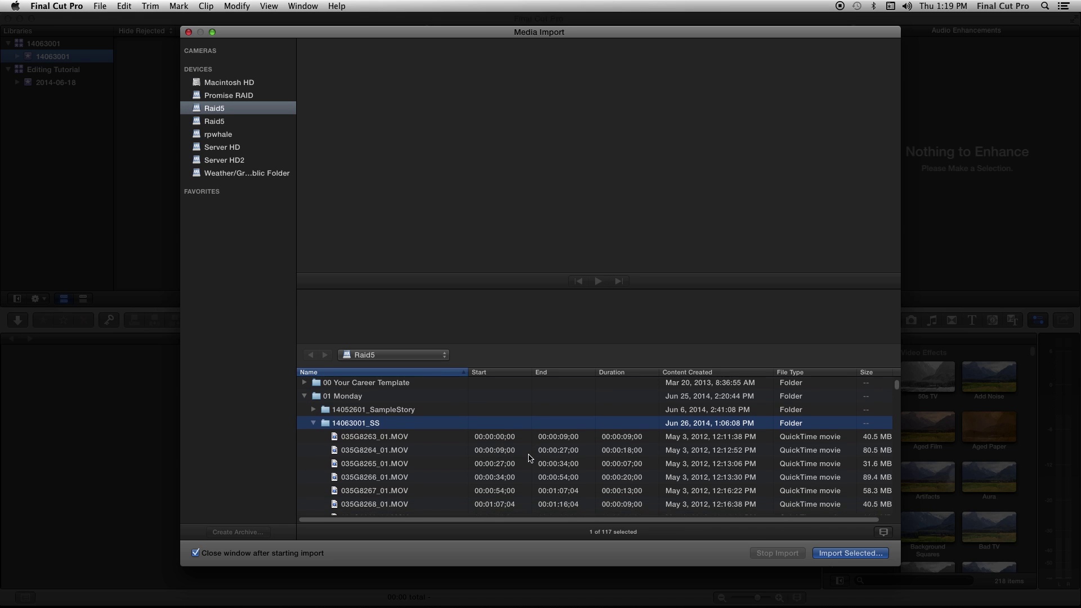
pyautogui.click(850, 552)
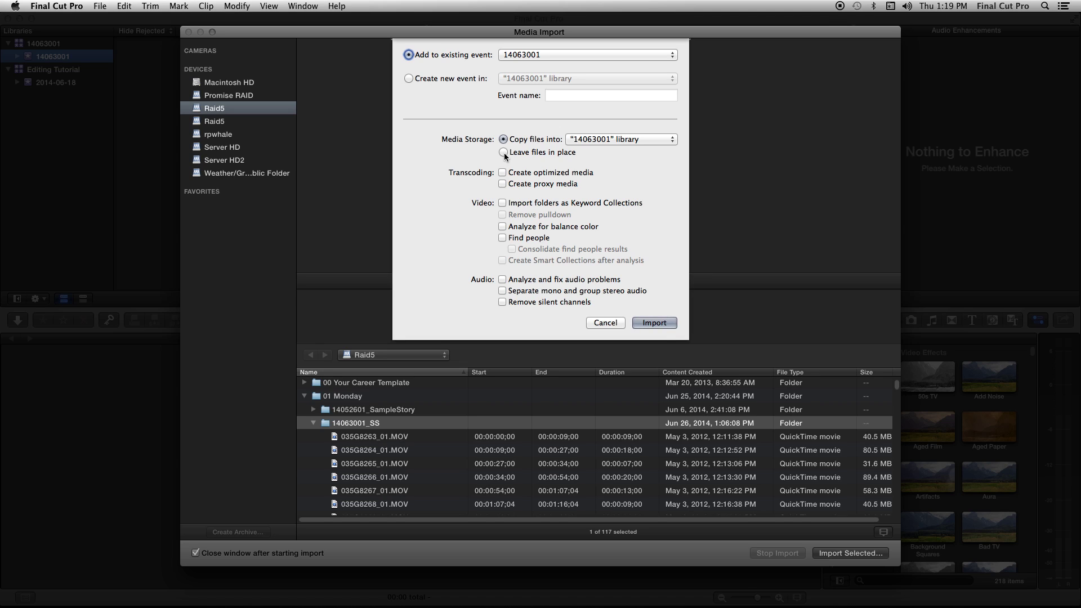
# - Import the folder with files left in place, optimized media, folders as Keyword Collections, color balance analysis, audio problem analysis and fixing, and silent channel removal
pyautogui.click(504, 153)
pyautogui.click(502, 172)
pyautogui.click(502, 203)
pyautogui.click(502, 227)
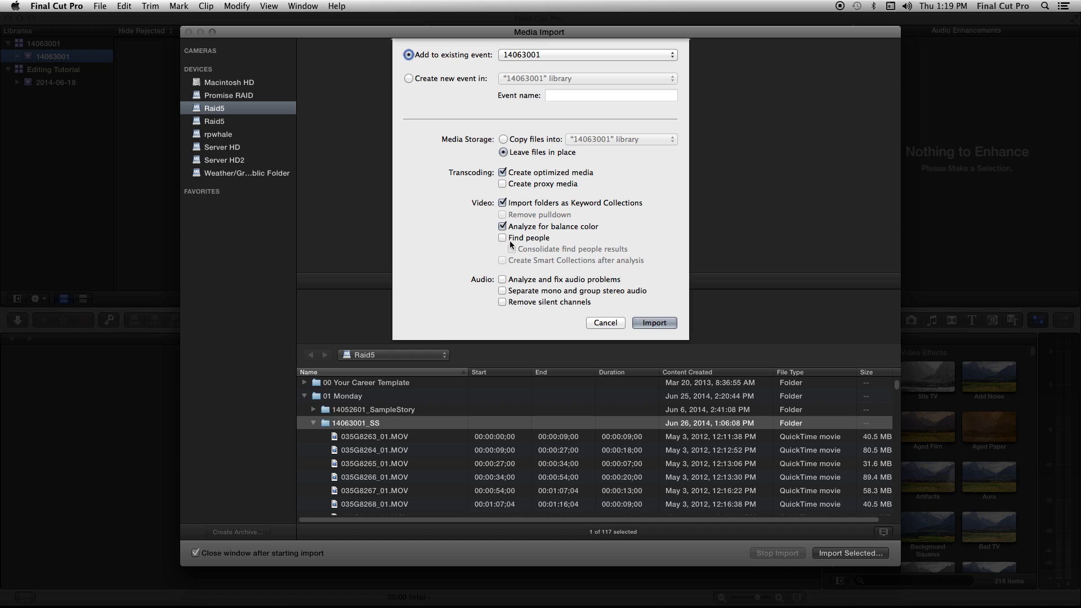
pyautogui.click(502, 280)
pyautogui.click(502, 302)
pyautogui.click(648, 323)
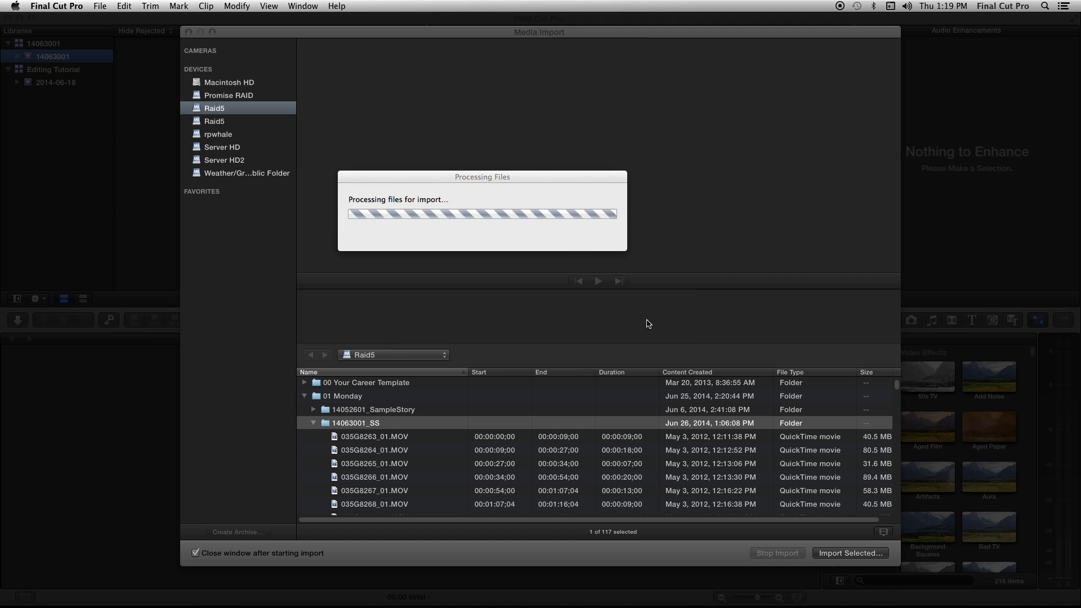